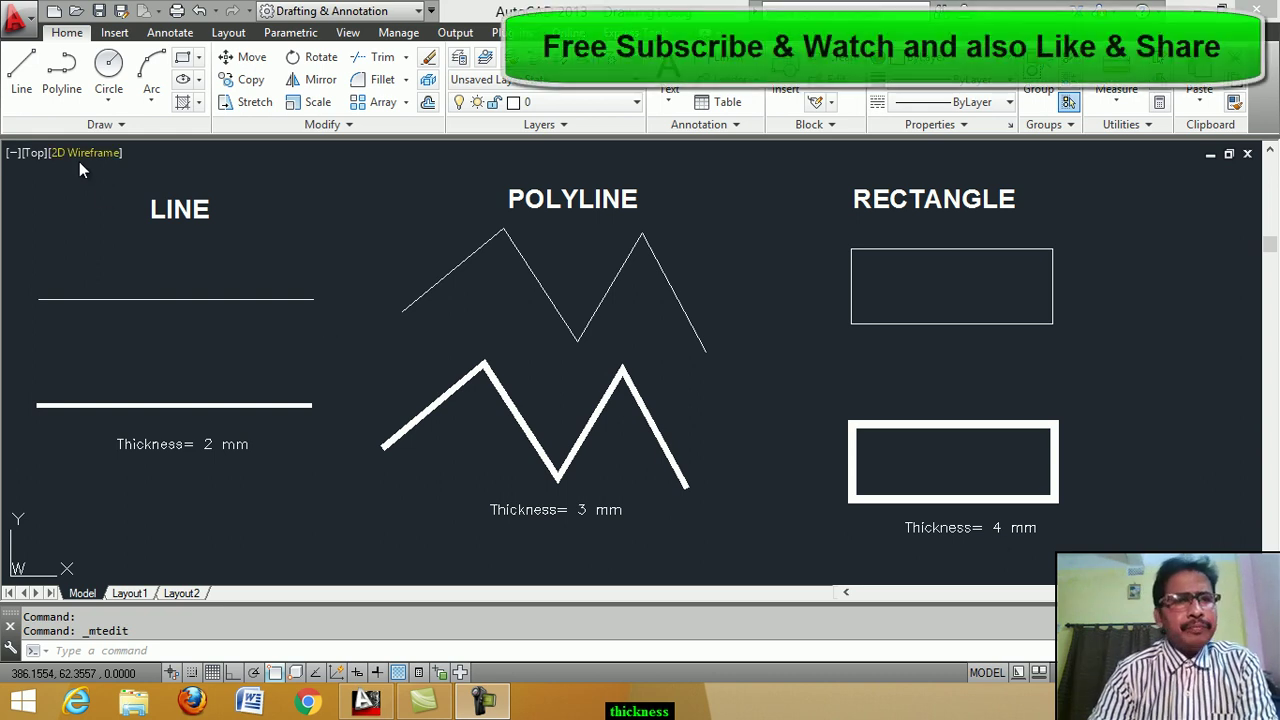
Erase the six thick example objects and Thickness labels using a crossing window
click(428, 57)
click(1121, 557)
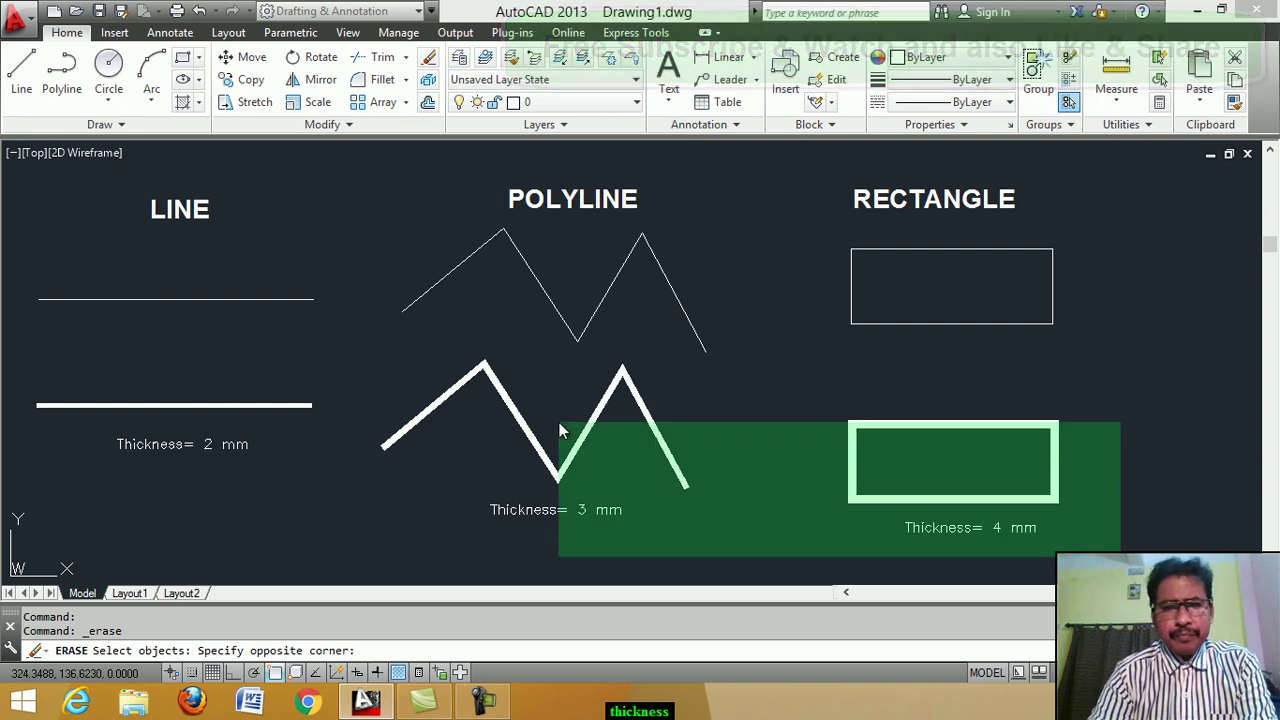
click(37, 377)
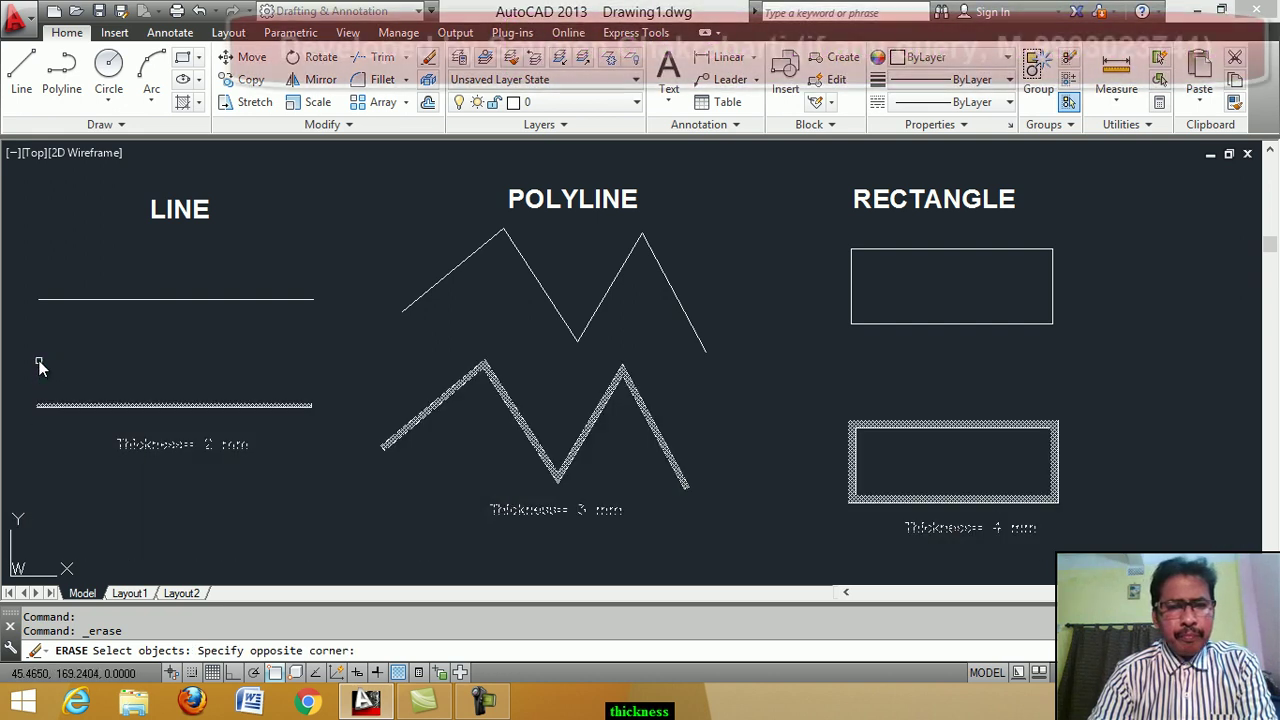
key(Return)
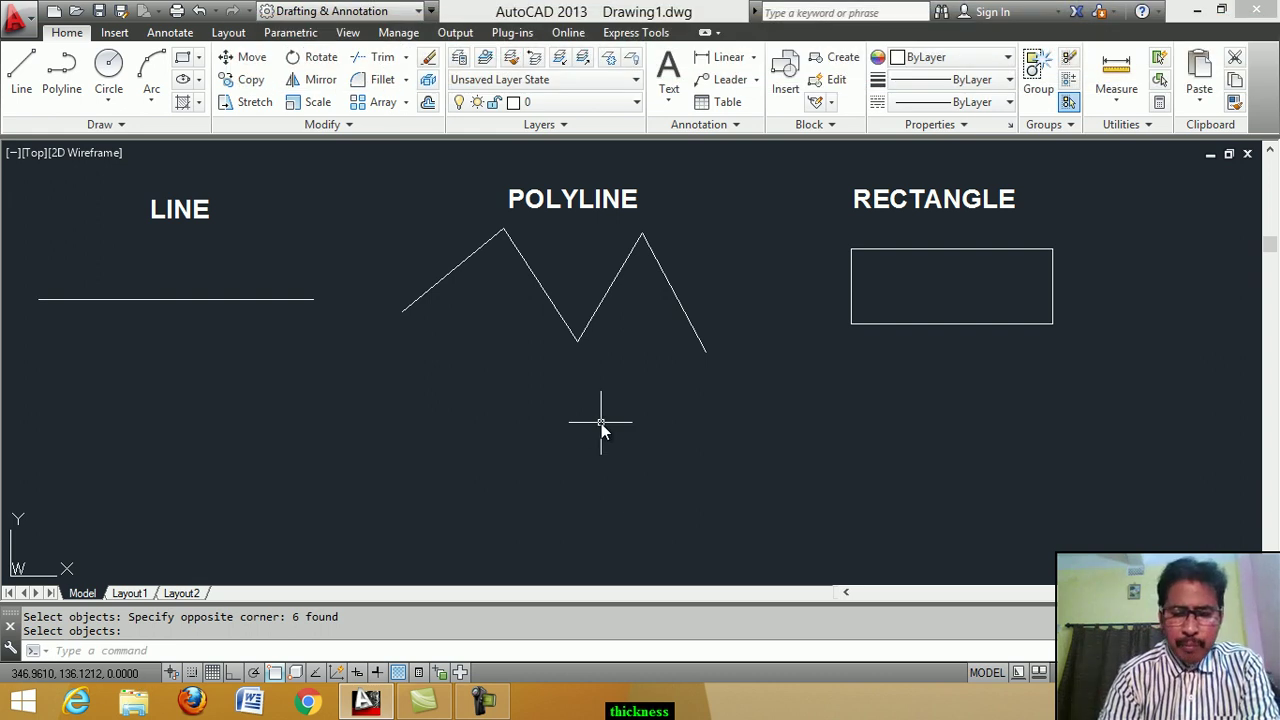
Use PEDIT to convert the line under LINE into a polyline with width 2
text(ped)
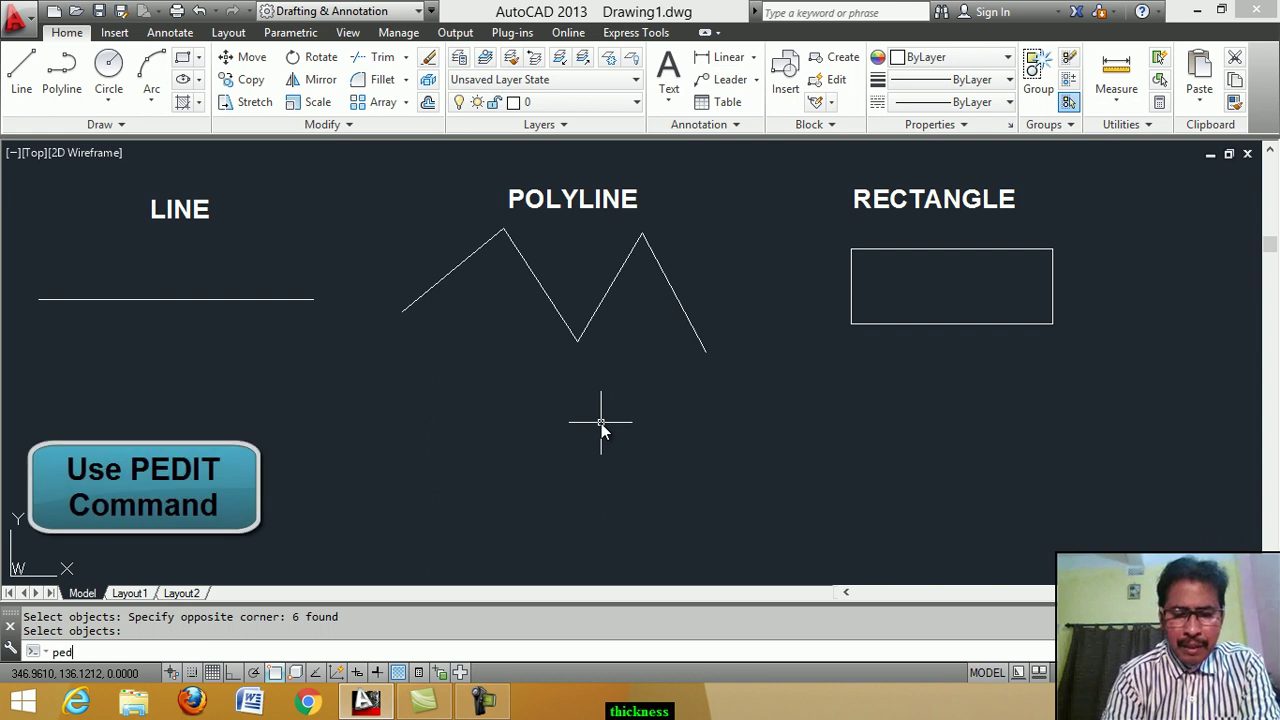
text(it)
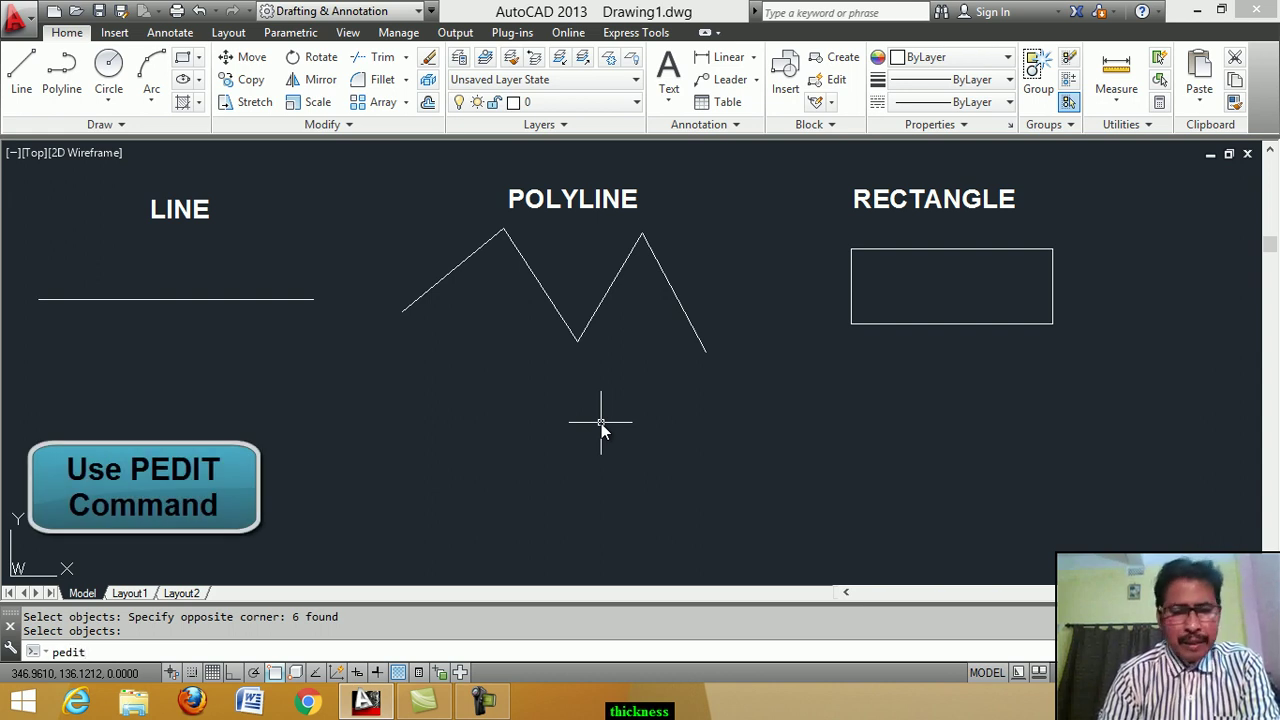
key(Return)
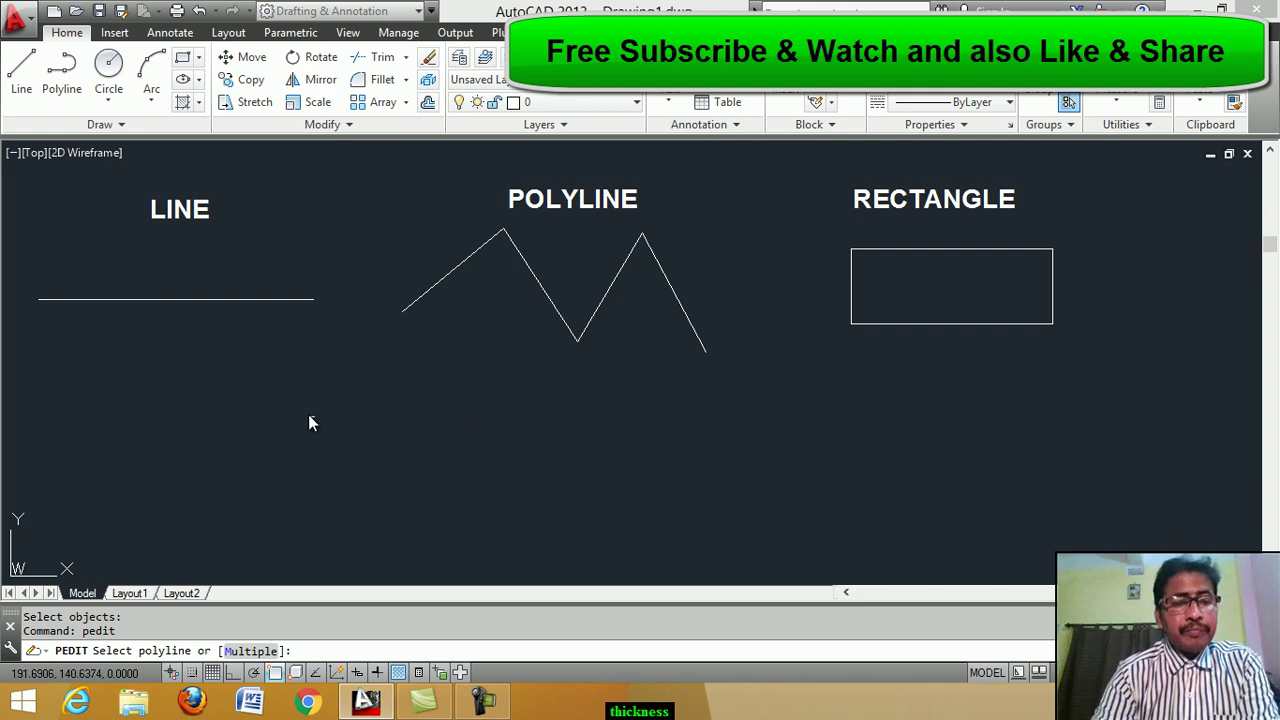
click(213, 299)
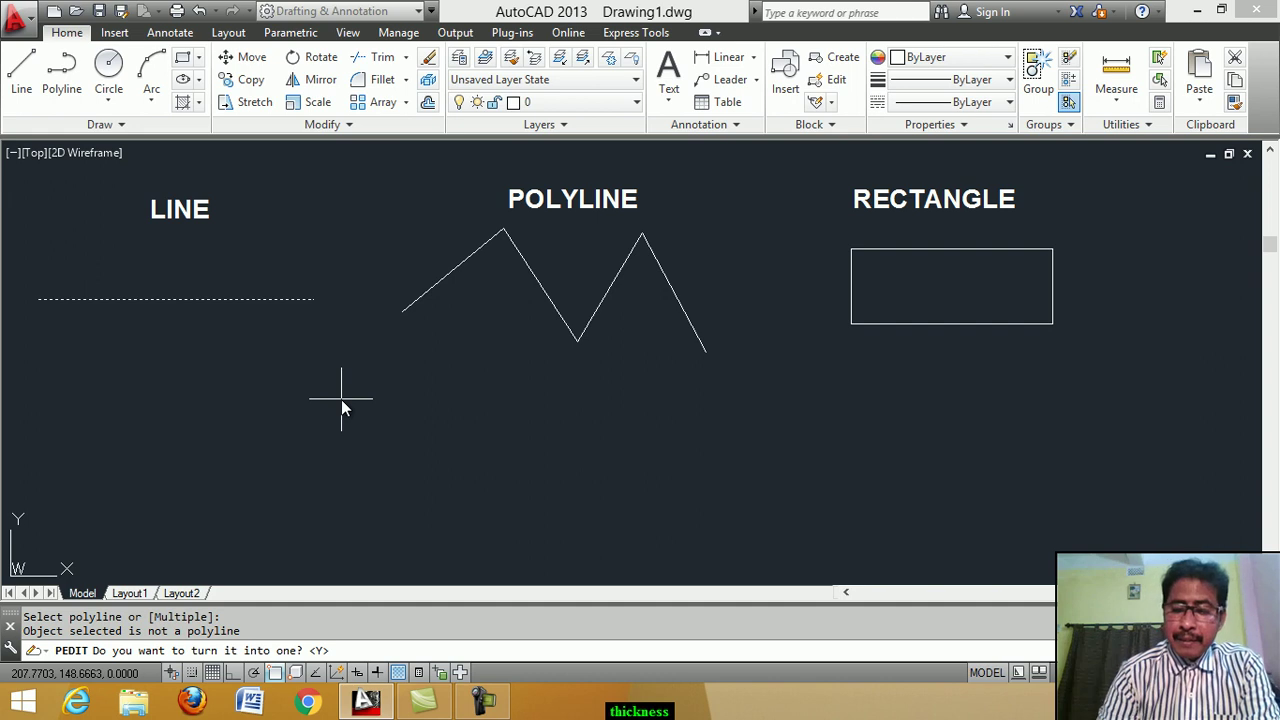
key(Return)
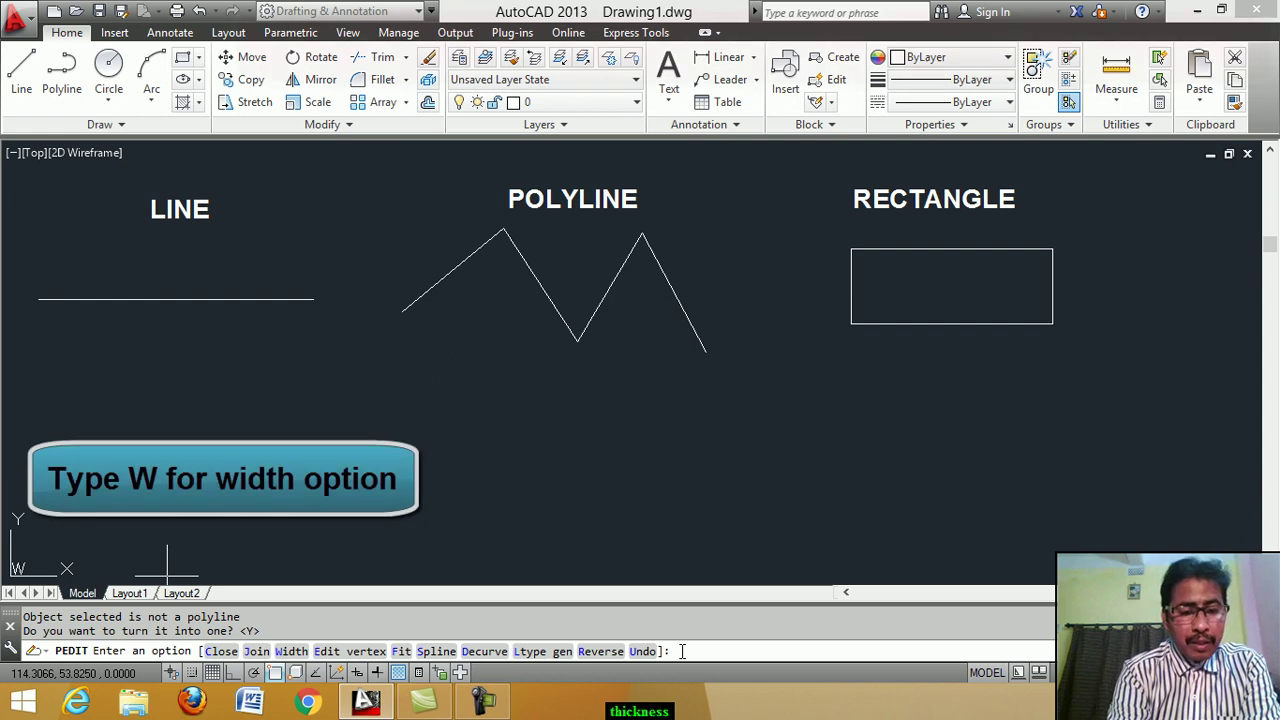
text(w)
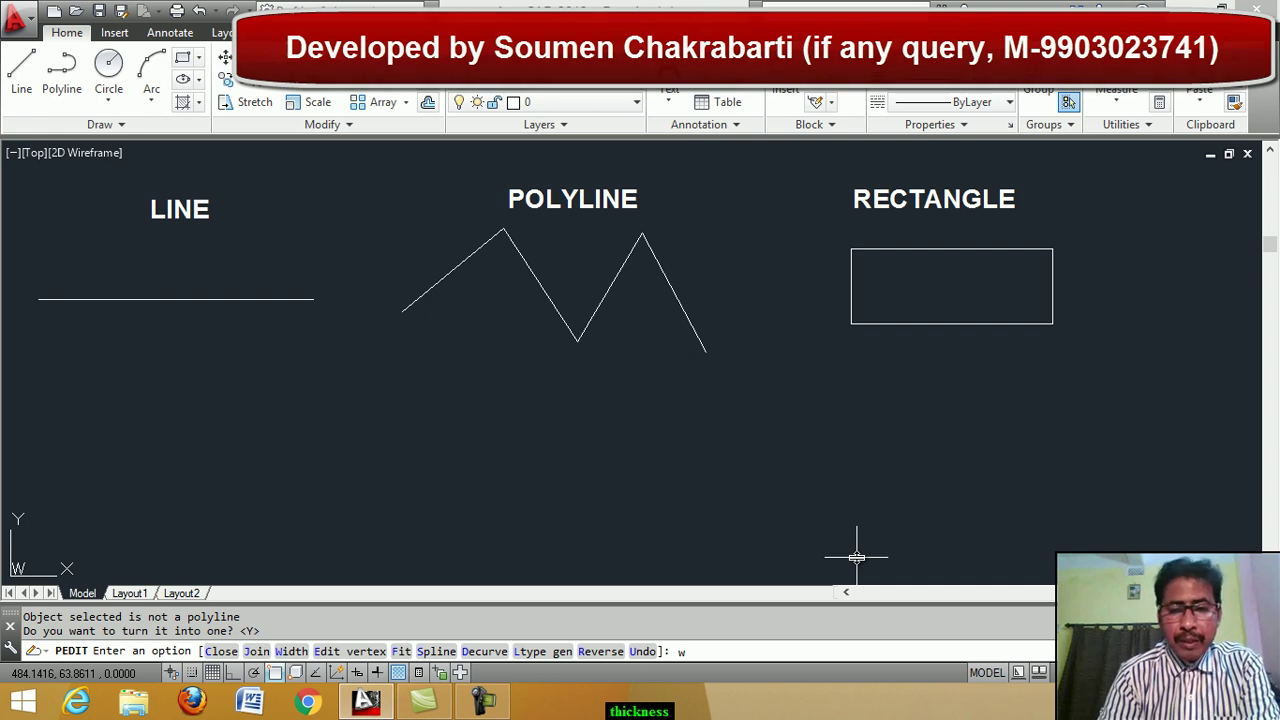
key(Return)
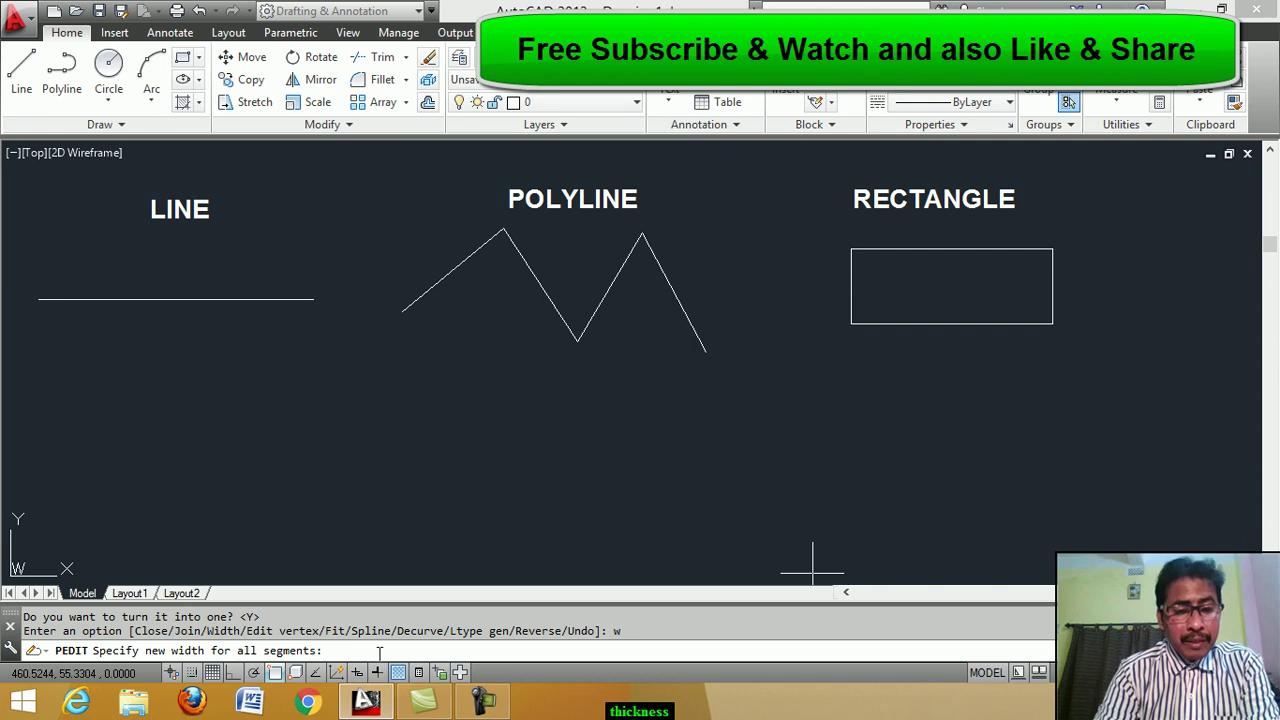
text(2)
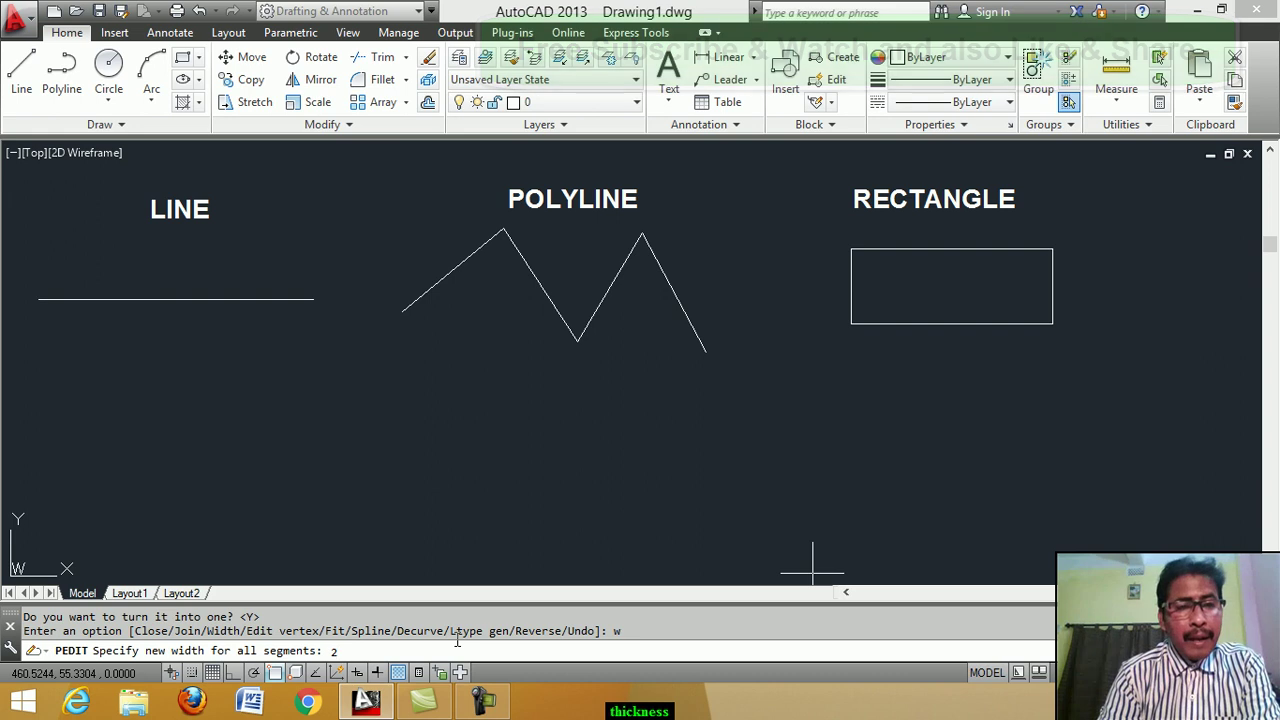
key(Return)
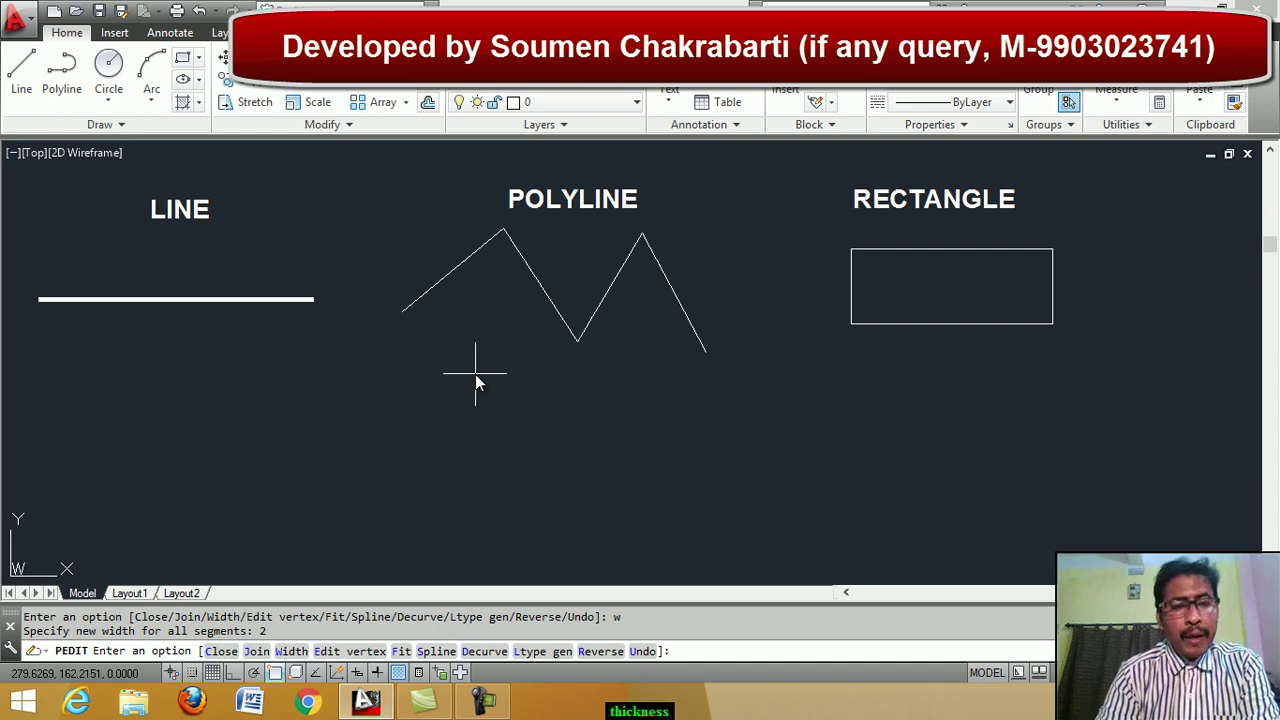
key(Return)
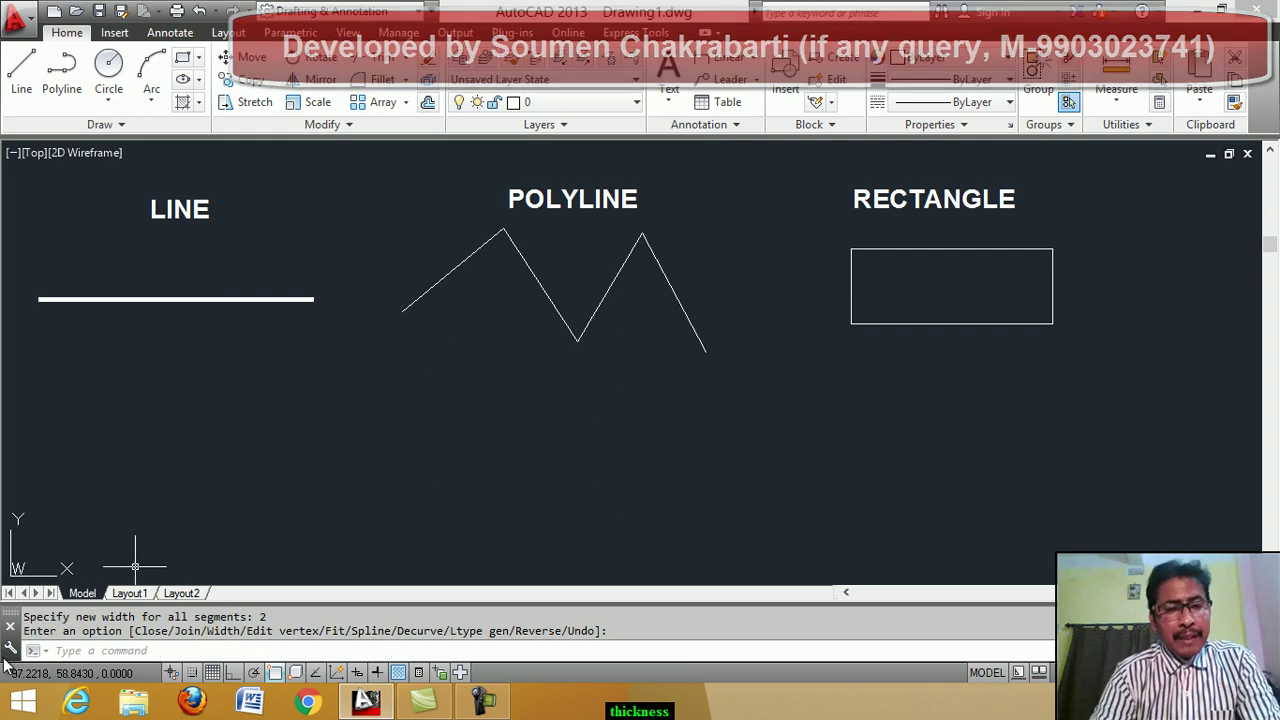
Use PEDIT to set the zigzag polyline under POLYLINE to width 3
click(93, 650)
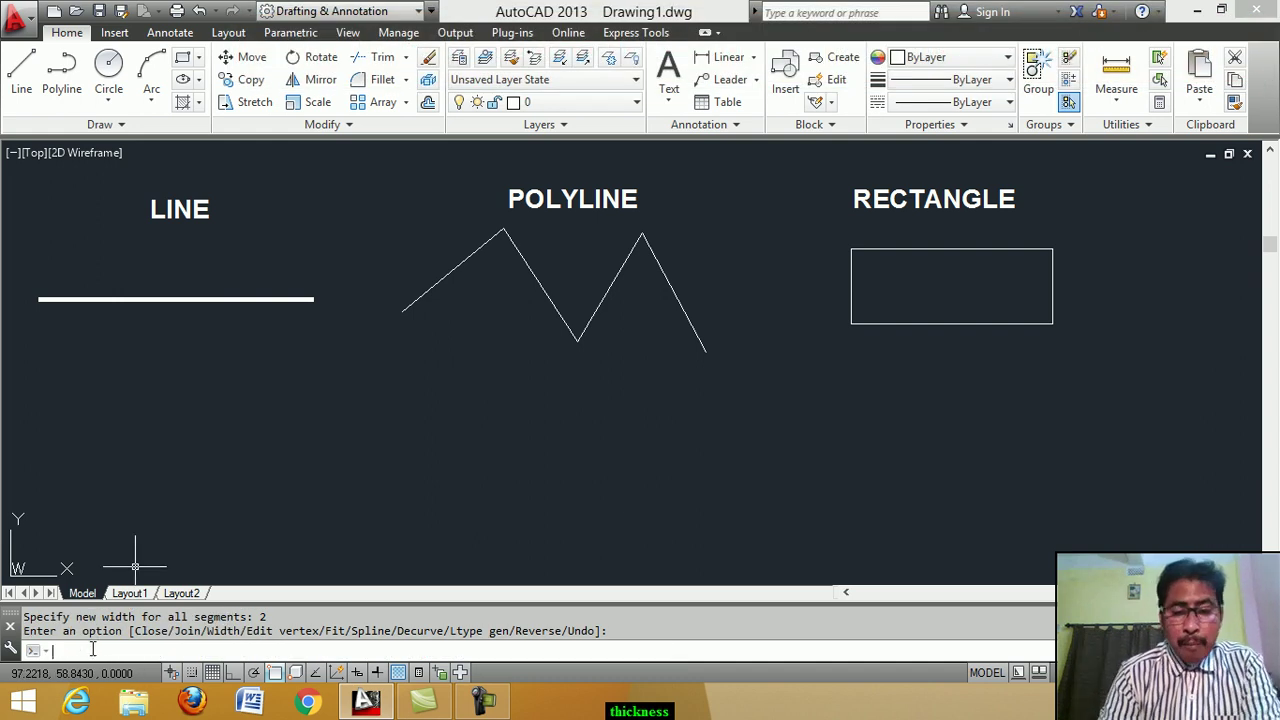
text(pe)
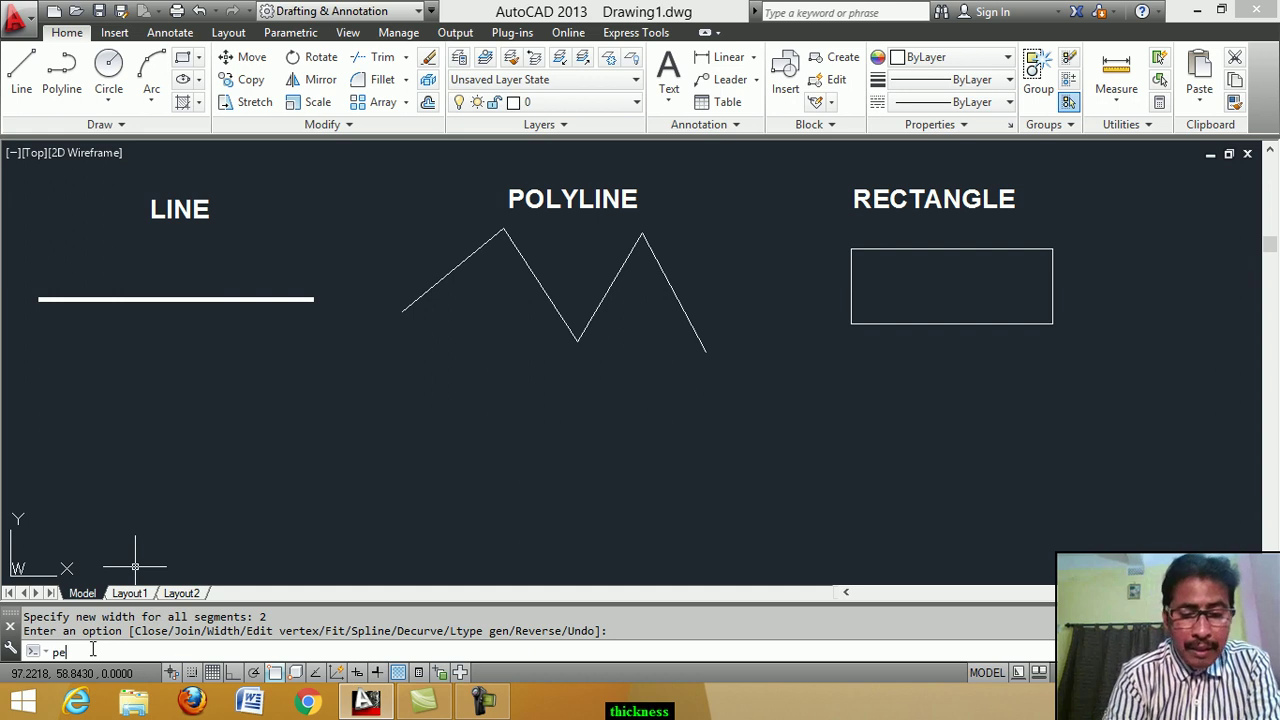
text(dit)
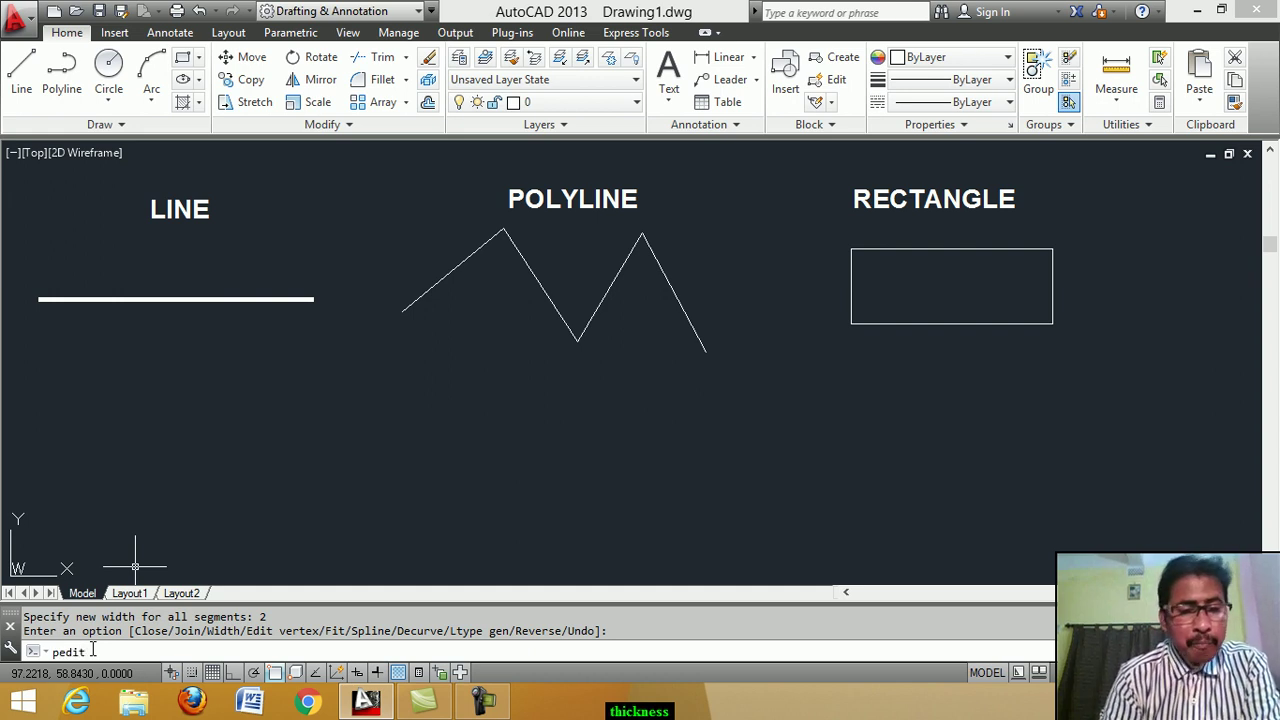
key(Return)
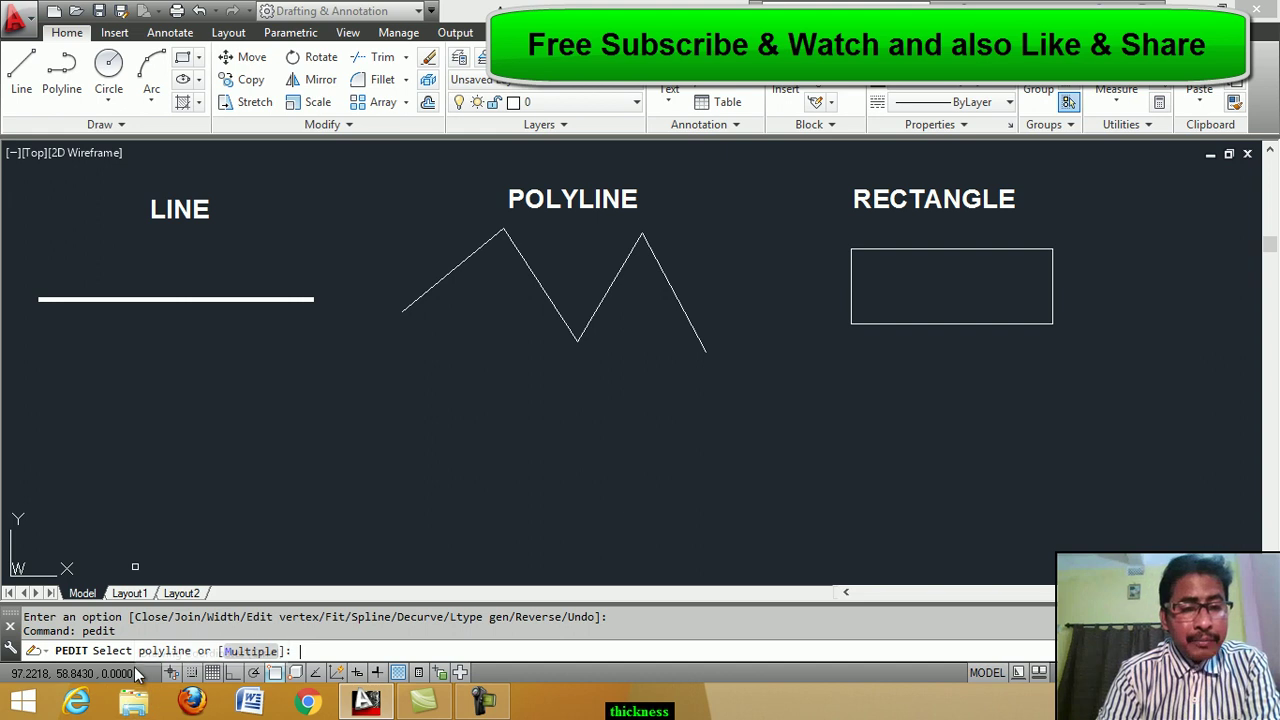
click(455, 274)
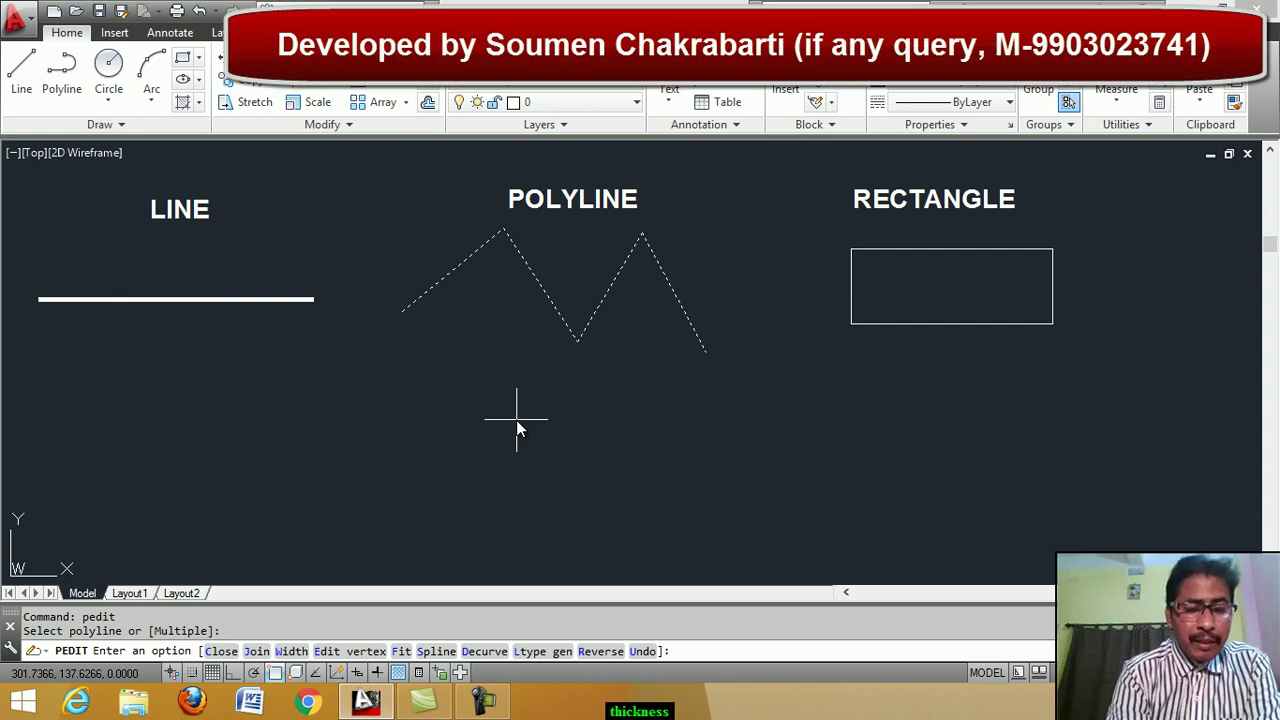
text(w)
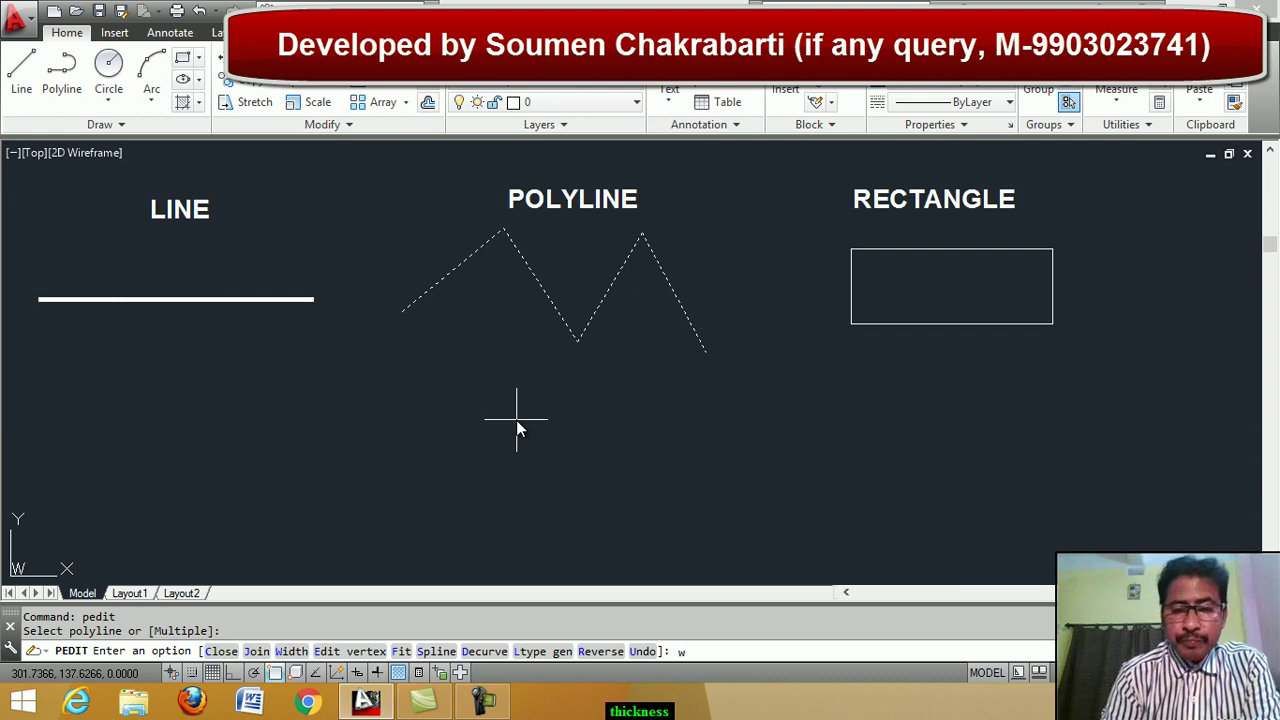
key(Return)
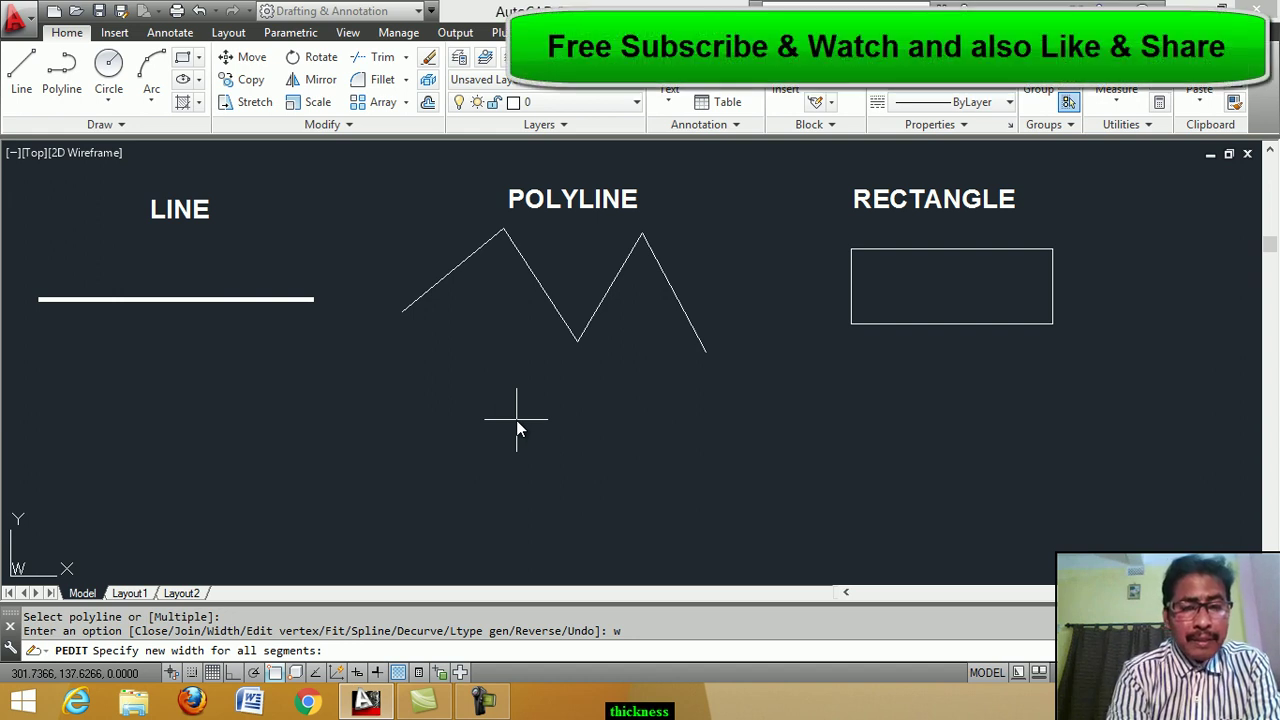
text(3)
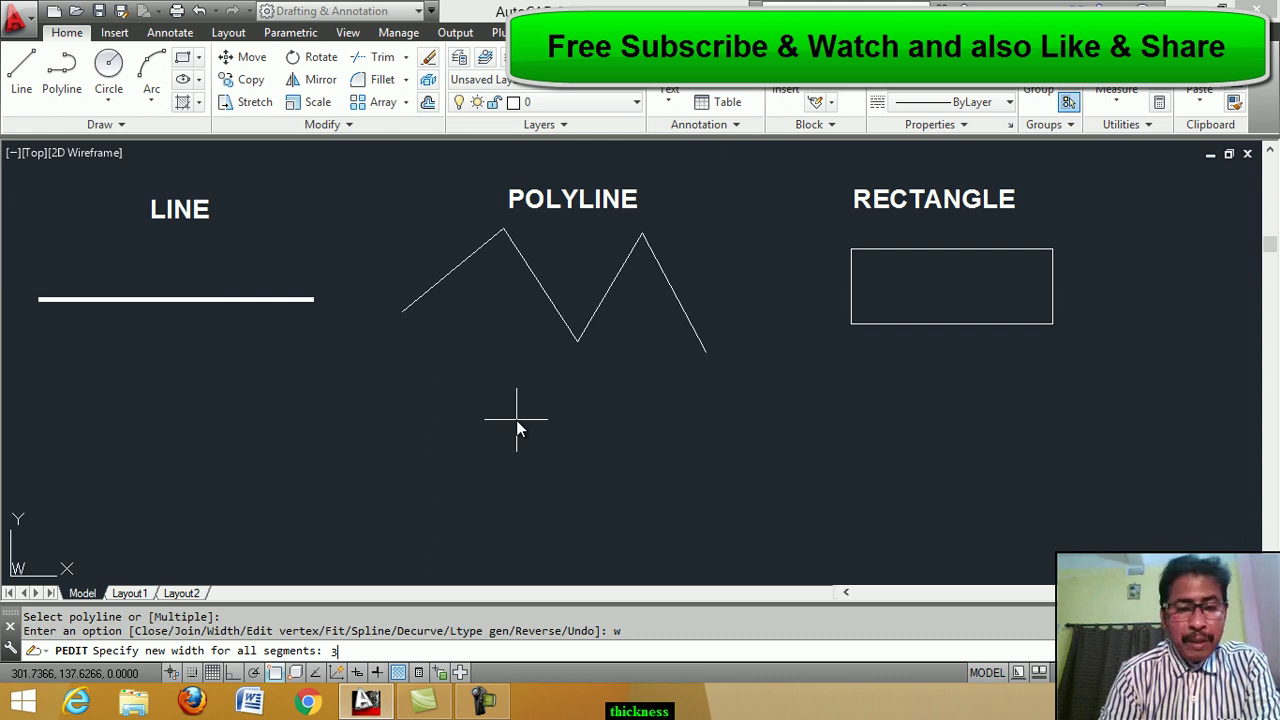
key(Return)
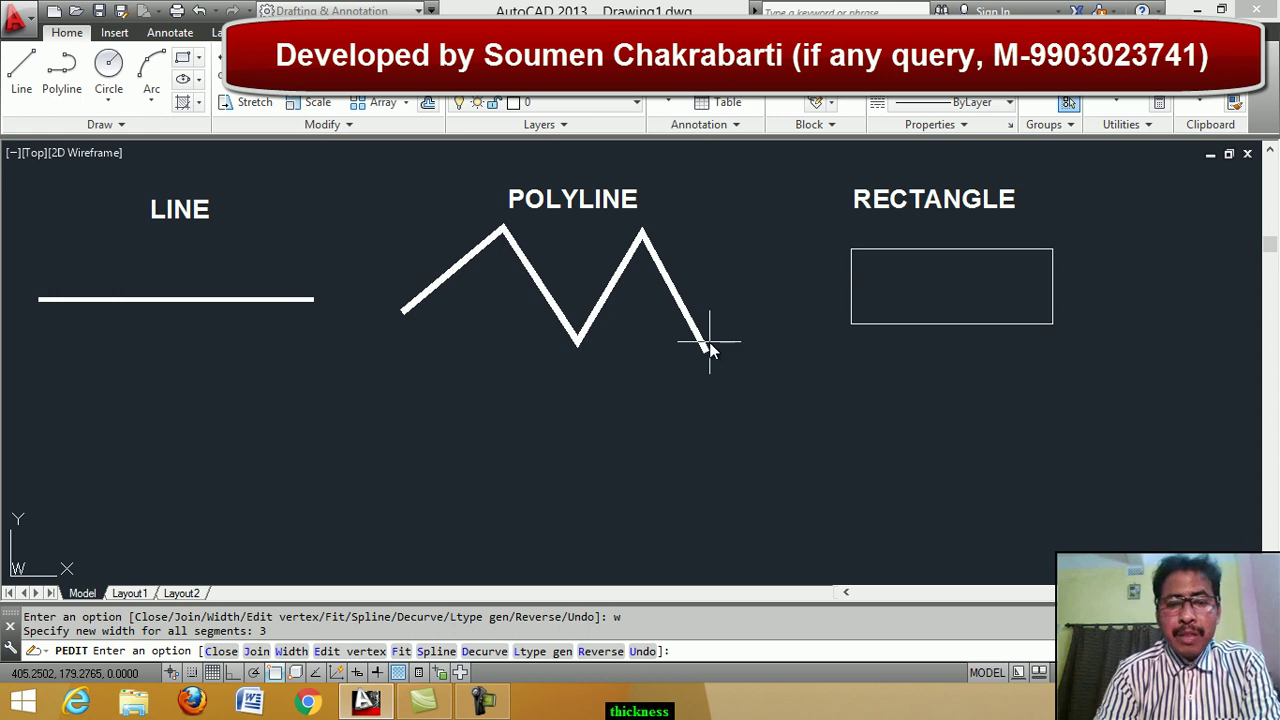
End the zigzag edit, then use PEDIT to give the rectangle a width of 4
key(Return)
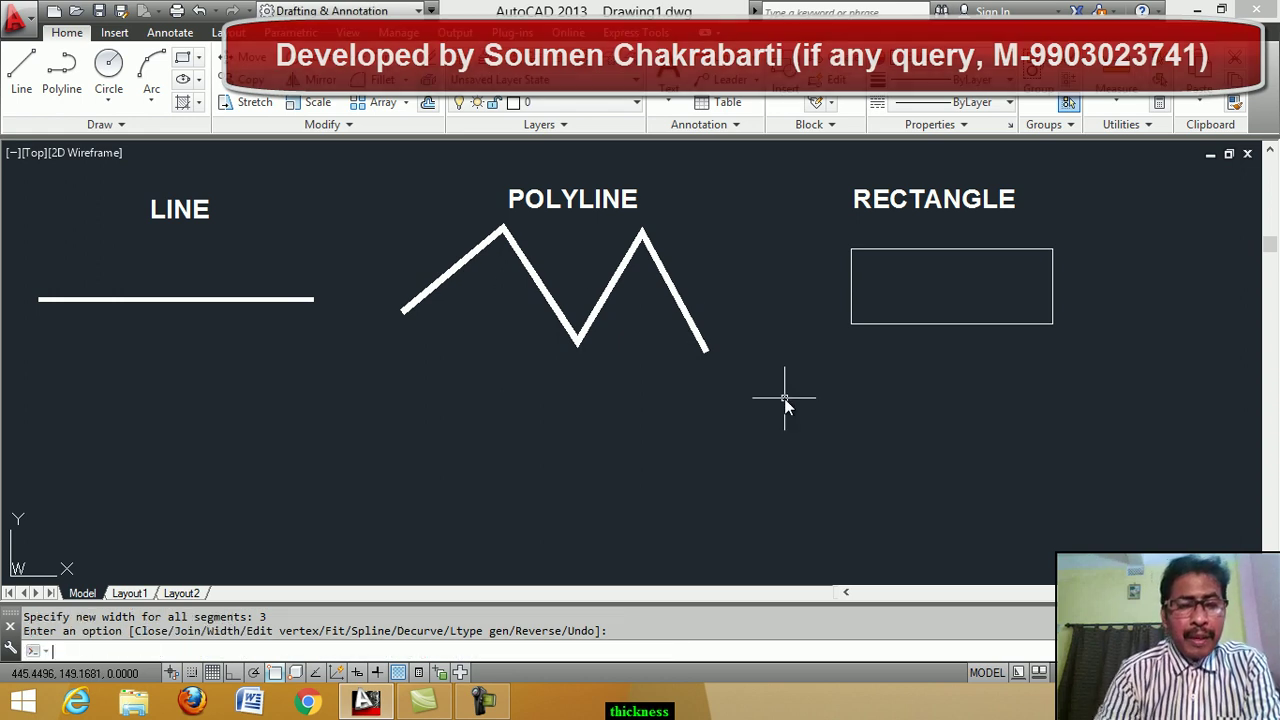
text(pedi)
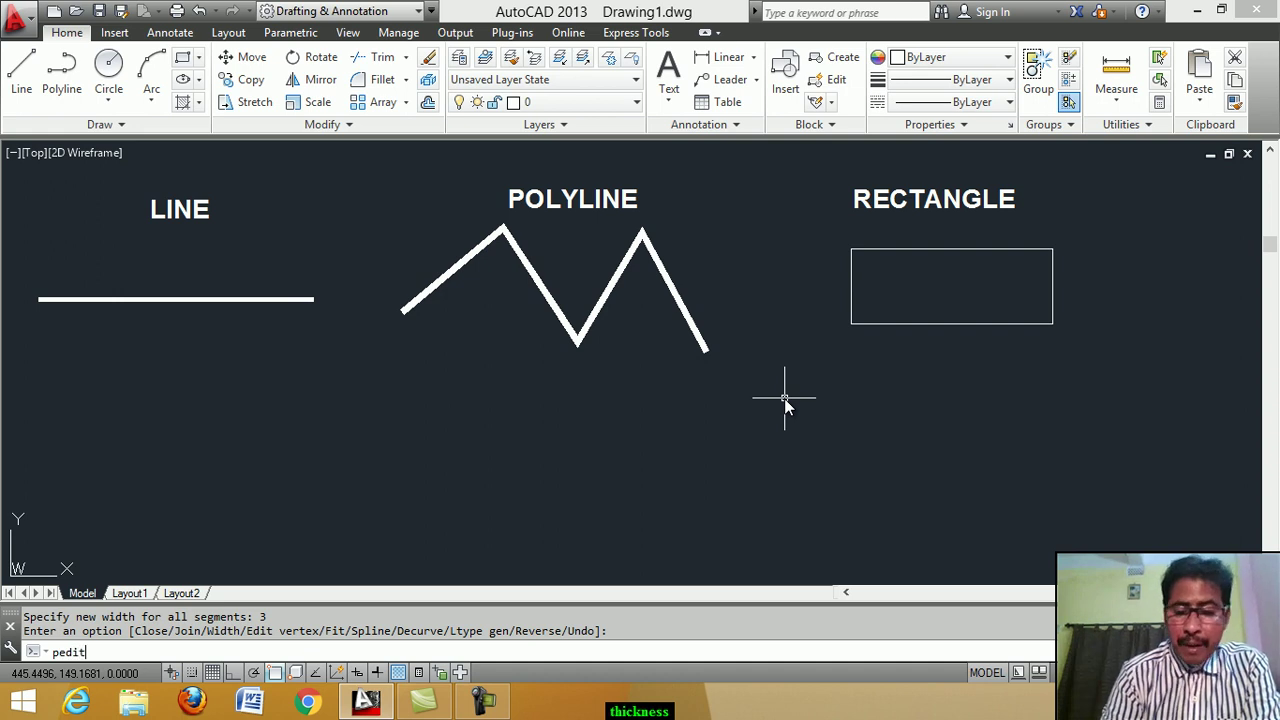
text(t)
key(Return)
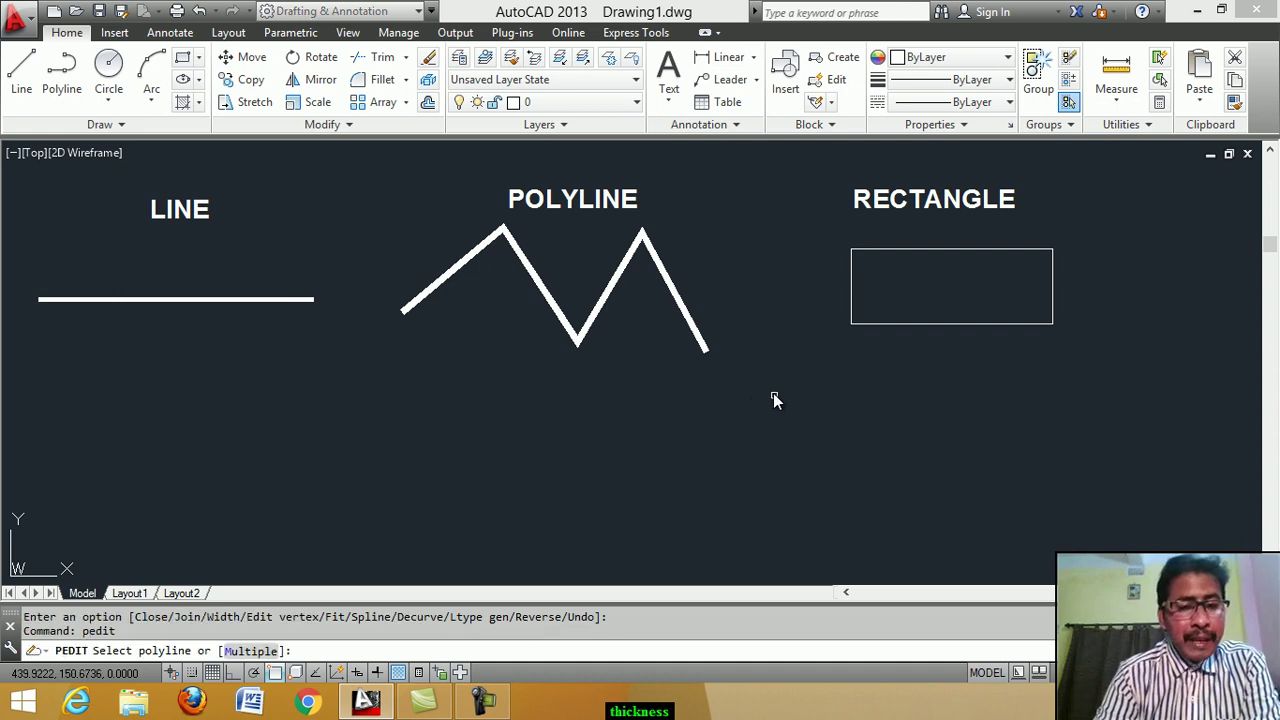
click(850, 272)
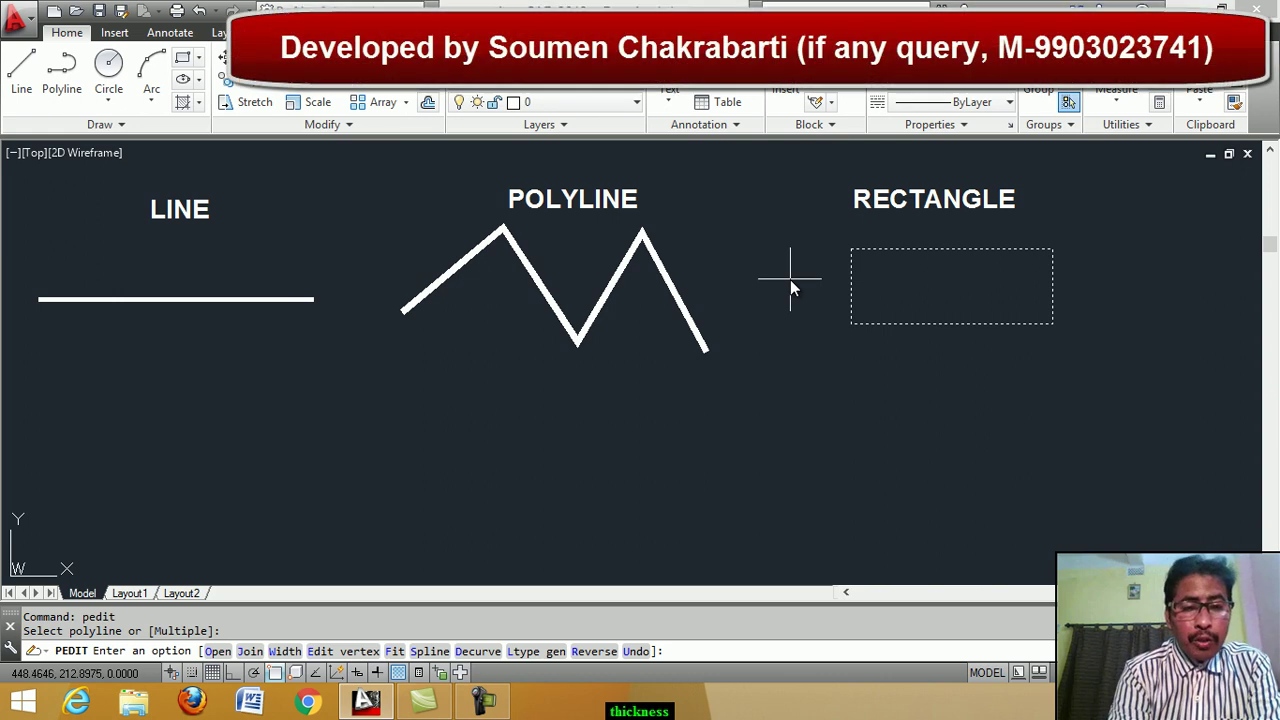
text(w)
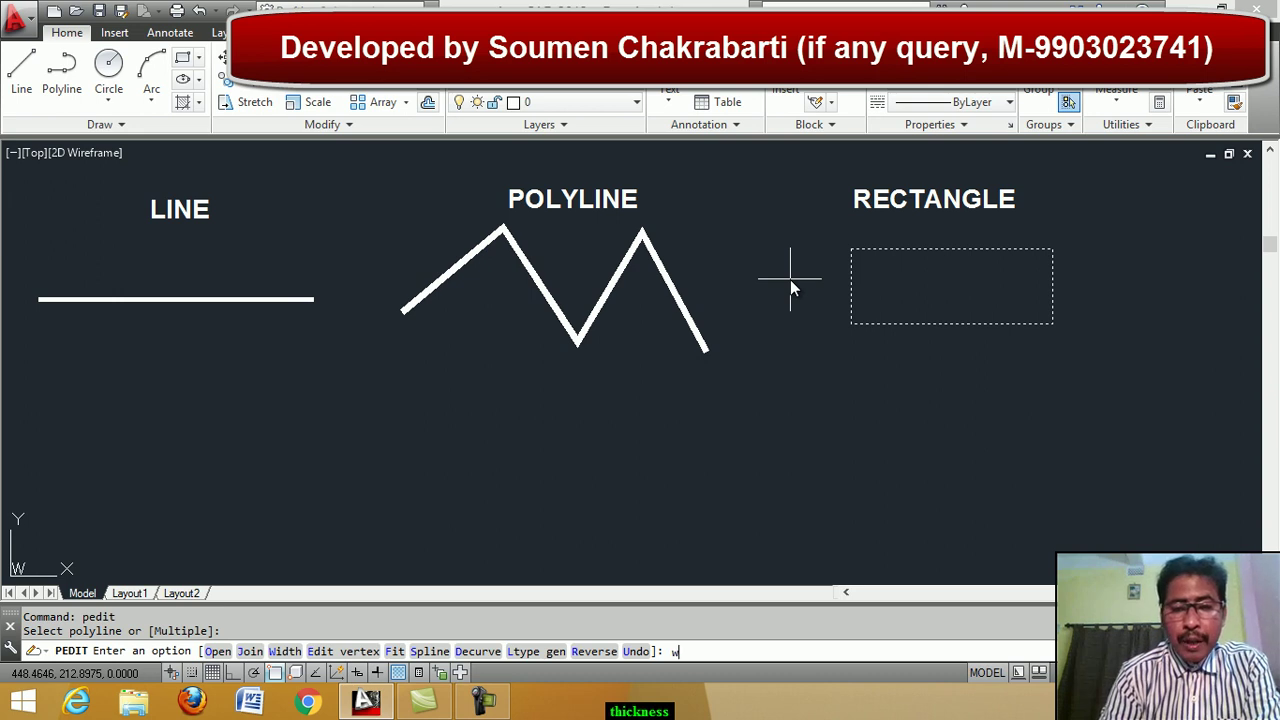
key(Return)
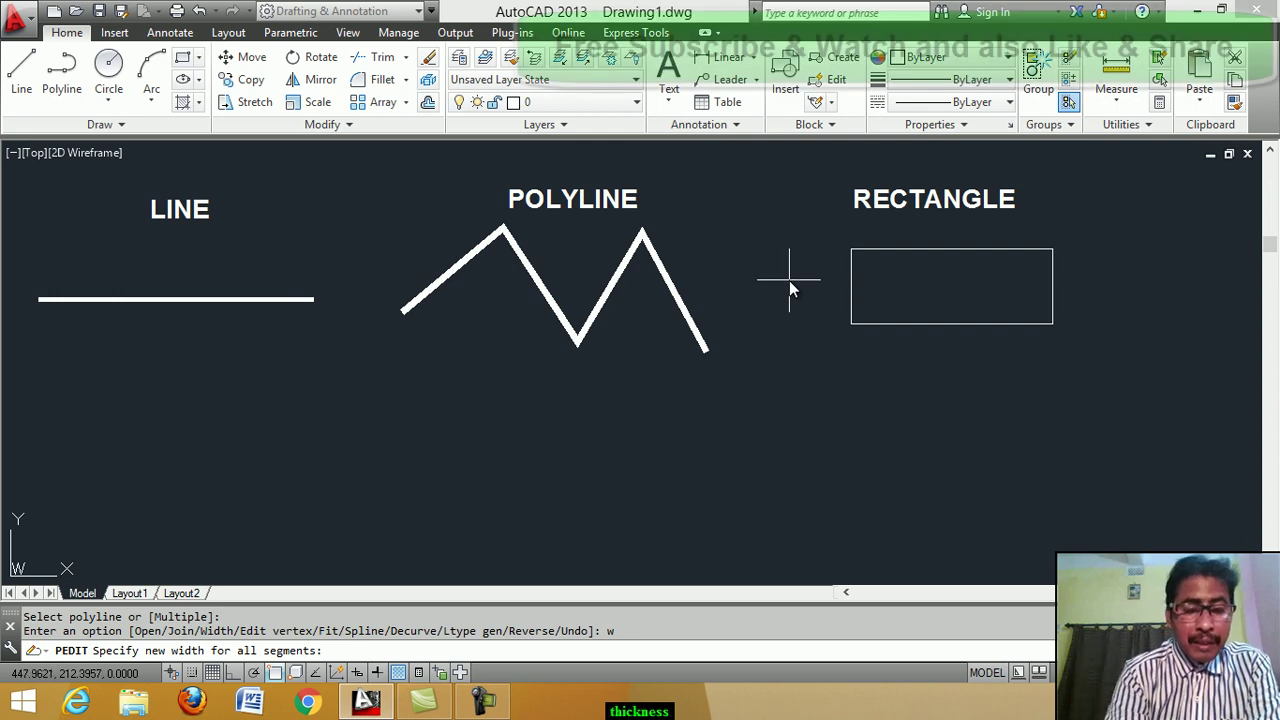
text(4)
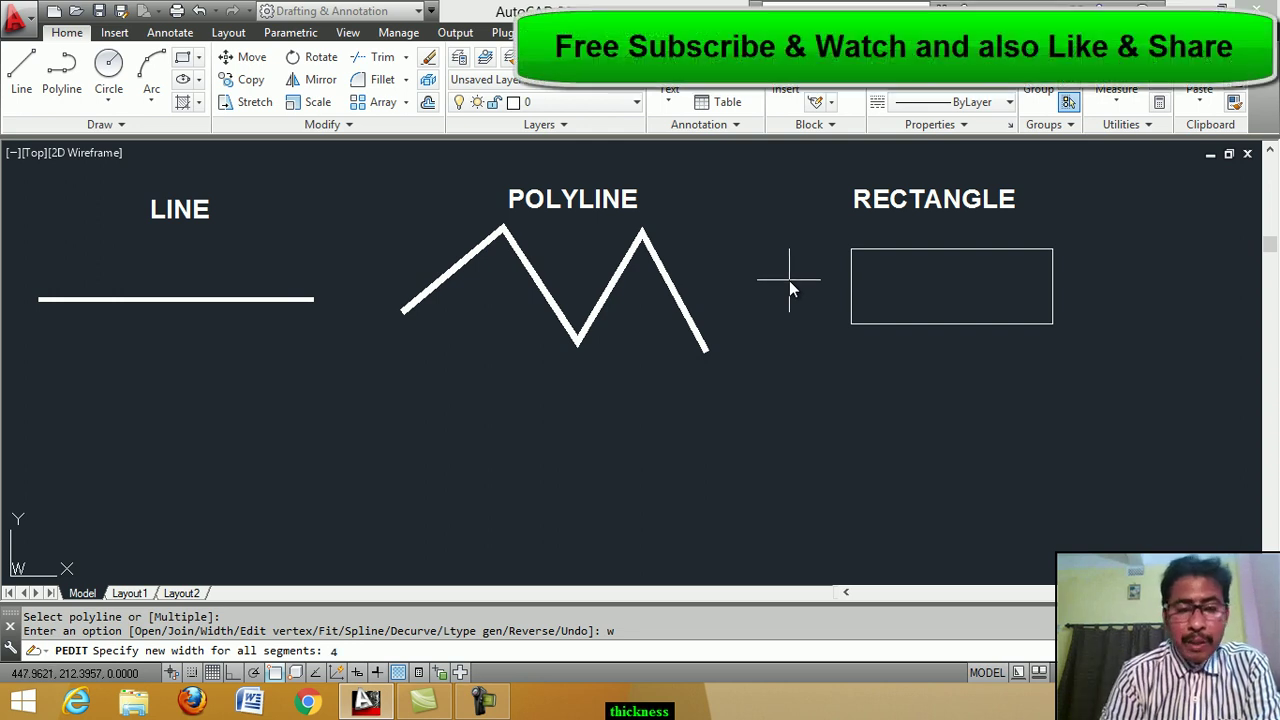
key(Return)
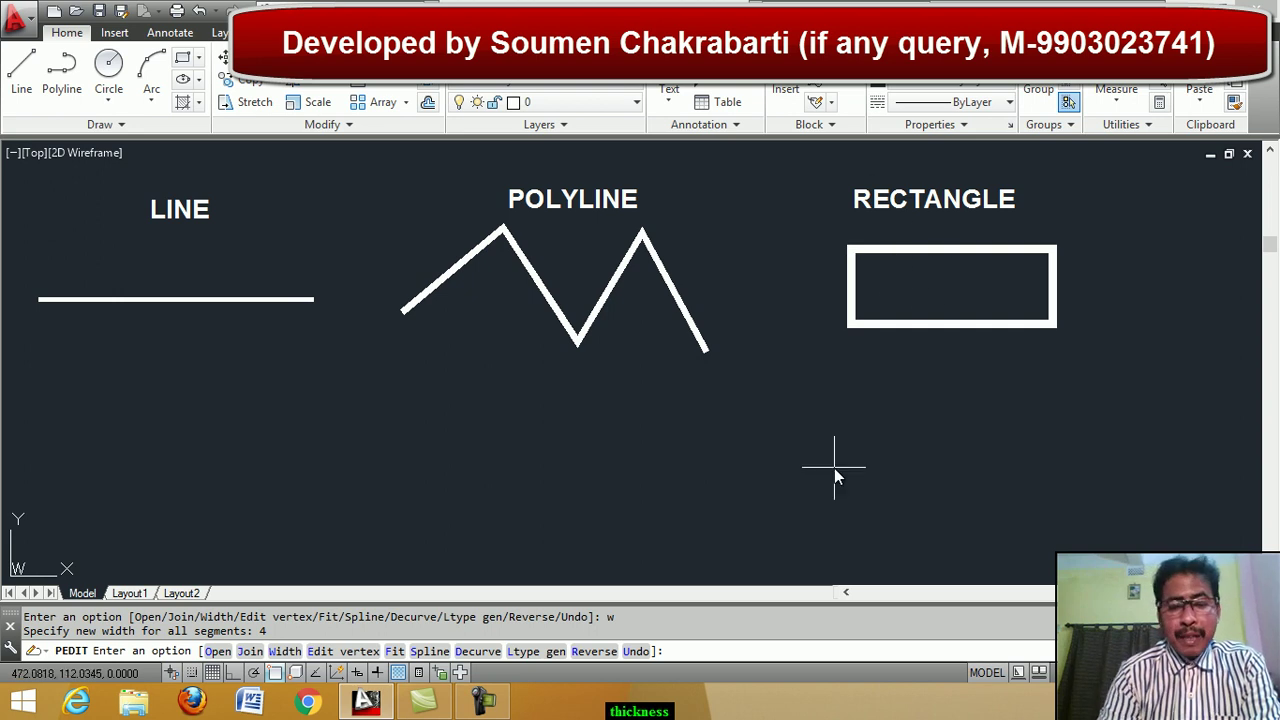
key(Return)
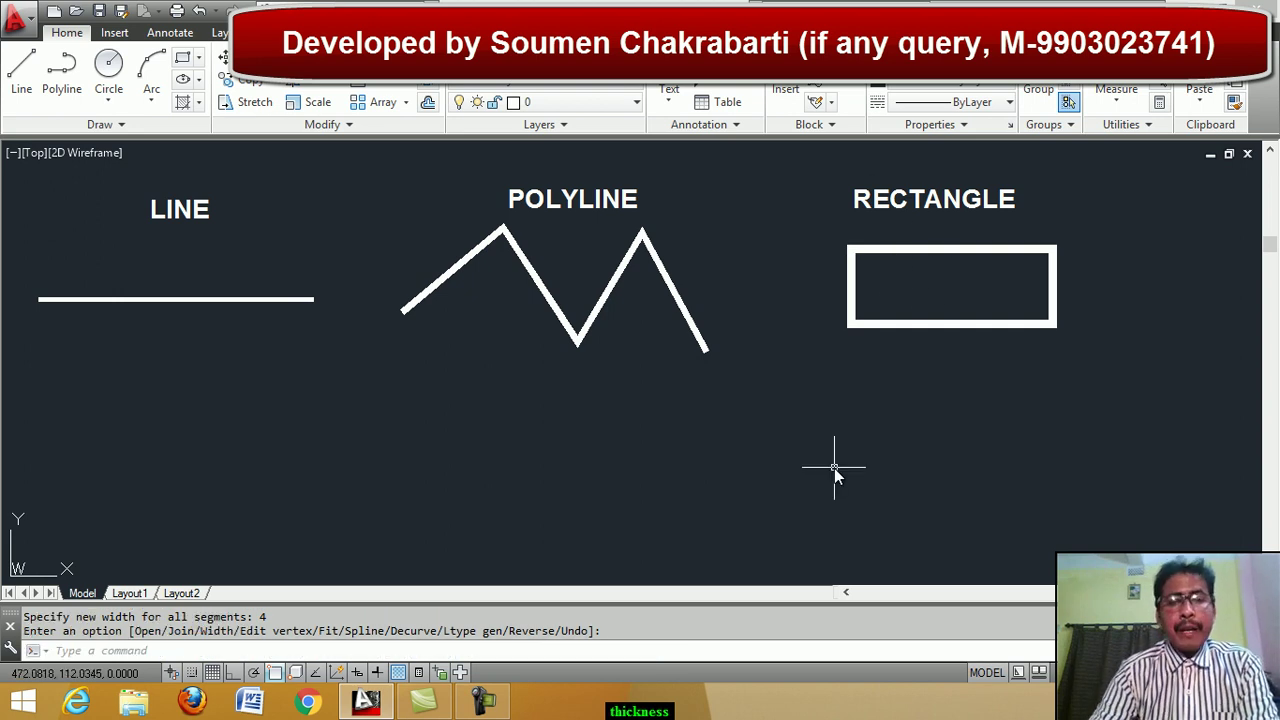